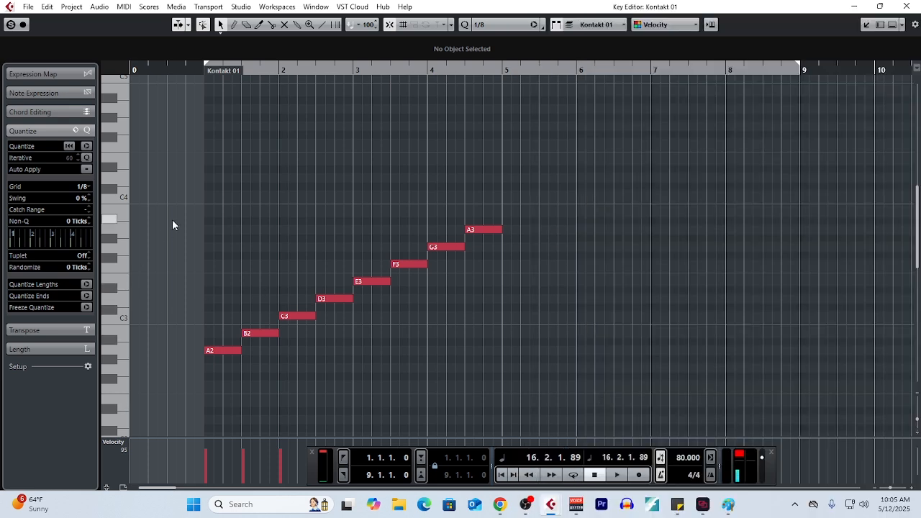
Select and deselect the whole A minor scale, and lower its second note, B2, by one semitone to A#2
left_click_drag(176, 162, 691, 418)
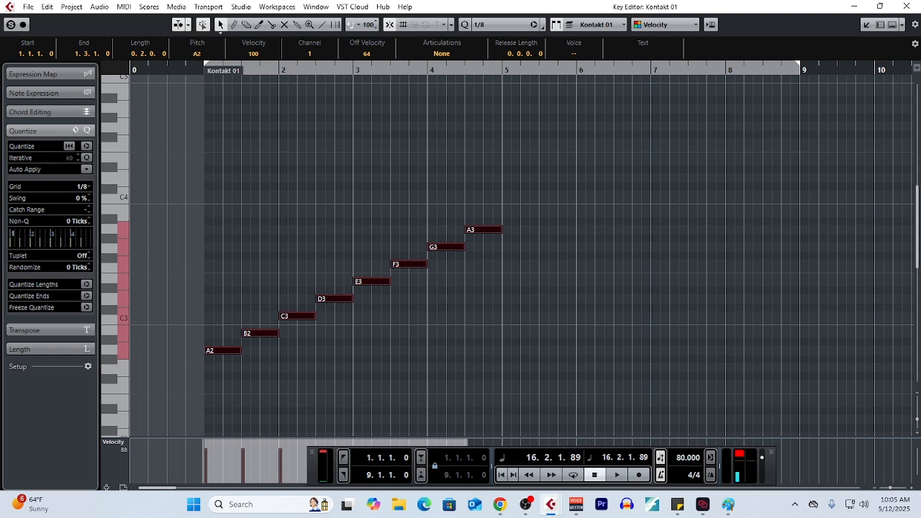
left_click(638, 356)
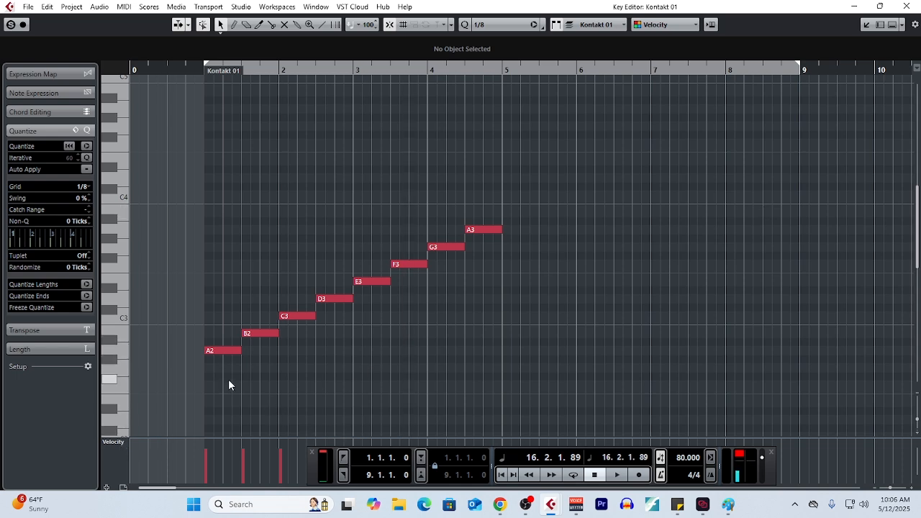
left_click(262, 334)
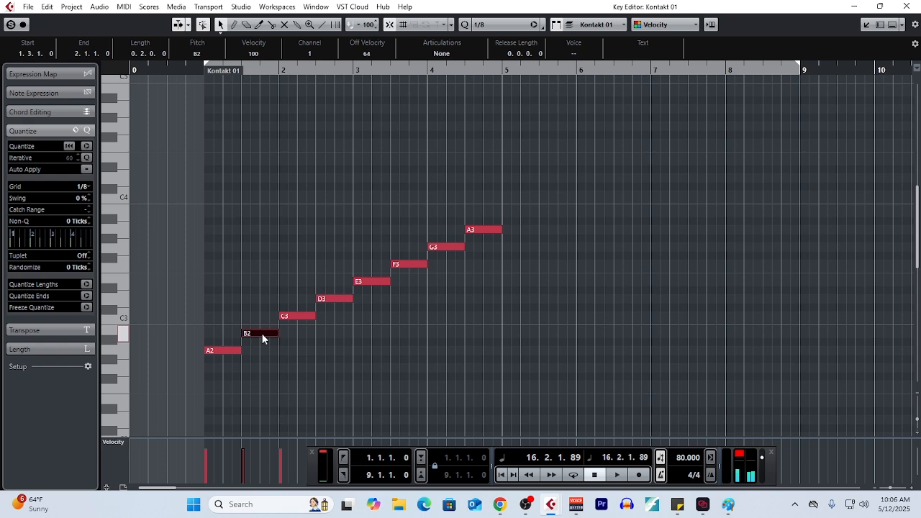
key("Down")
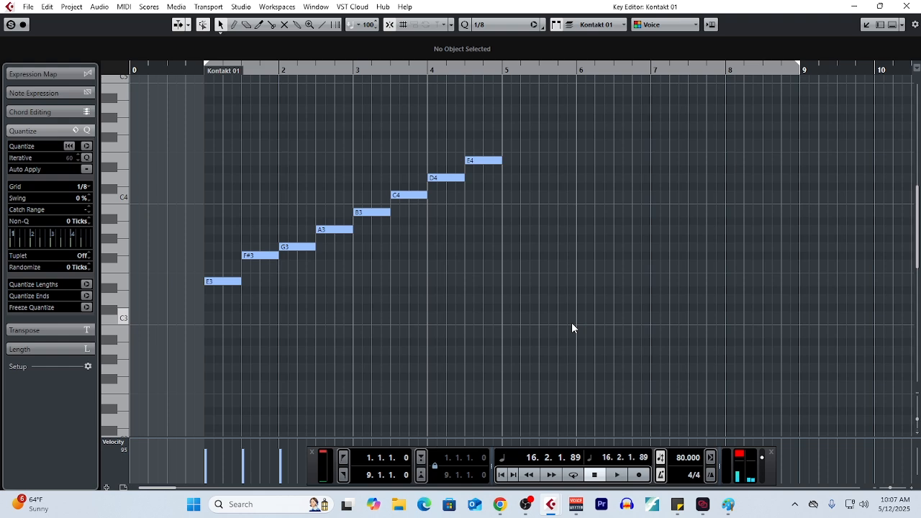
Lower the second note of the E minor scale (F#3) and of the D minor scale (E3) by one semitone each
left_click_drag(241, 202, 261, 262)
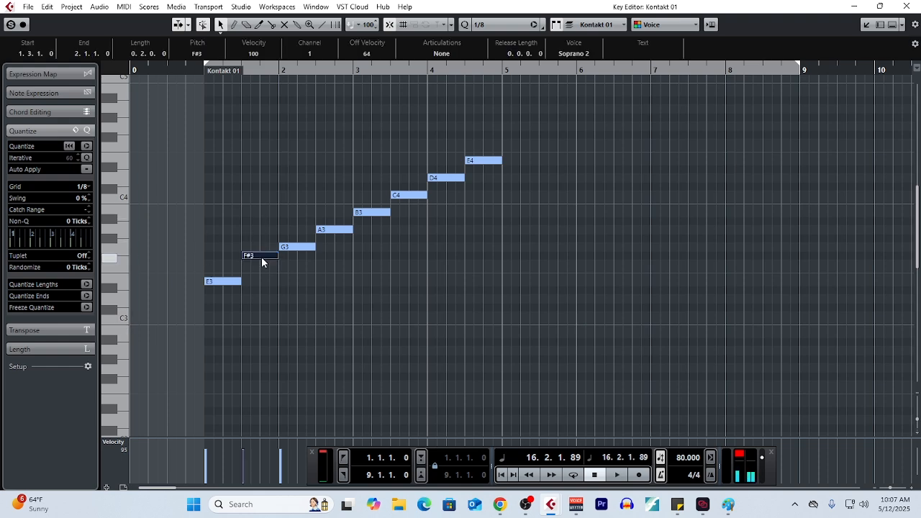
key("Down")
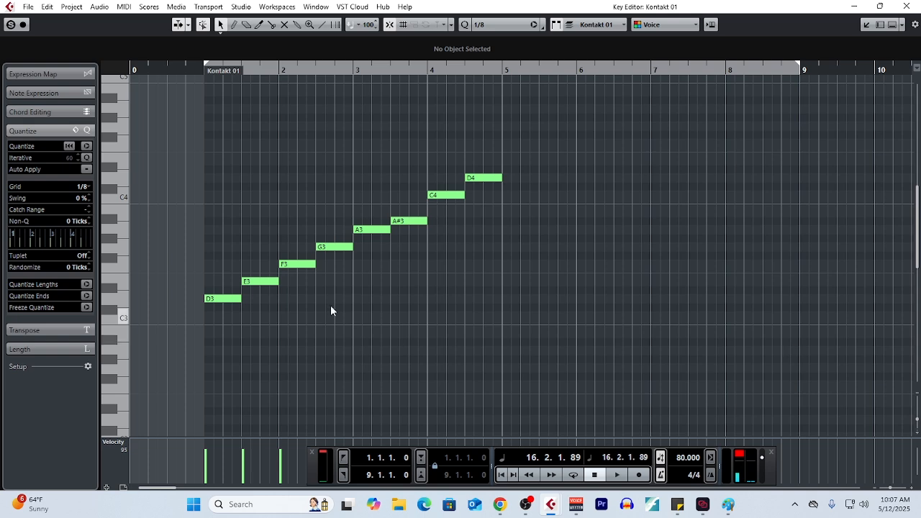
left_click(255, 281)
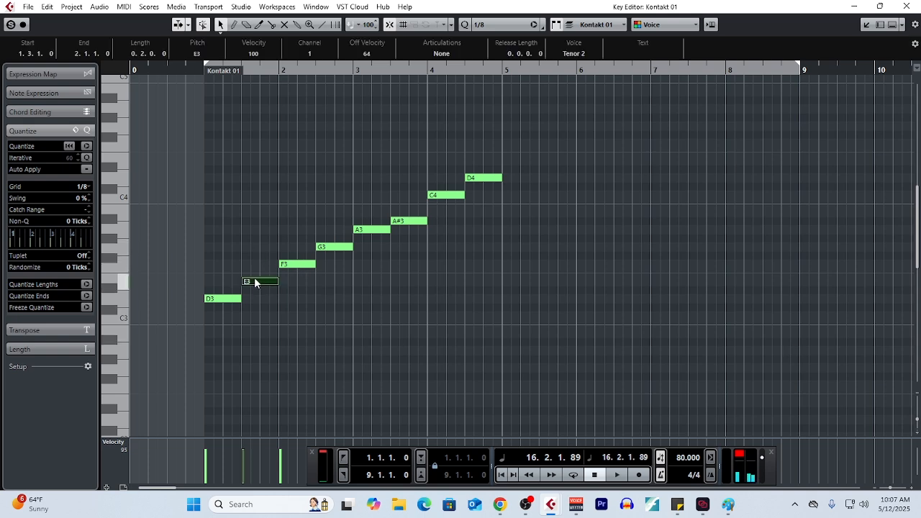
key("Down")
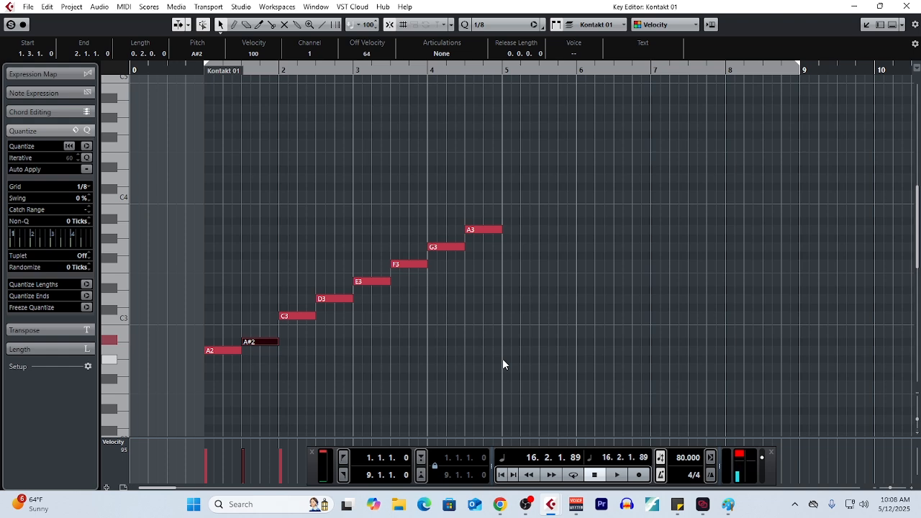
Draw C3 and E3 above the first A2 note, and D3 and F3 above the A#2 note, to build triads
left_click_drag(213, 312, 207, 371)
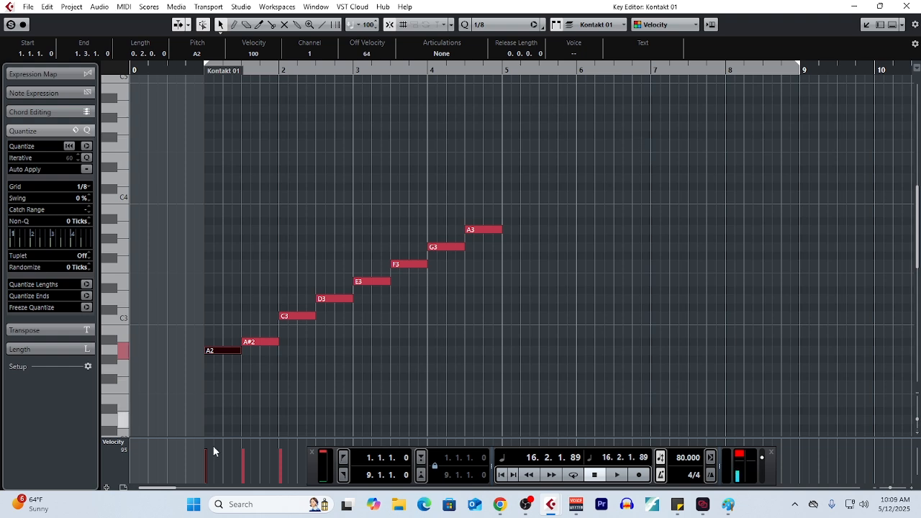
left_click(347, 366)
left_click_drag(225, 313, 221, 366)
right_click(263, 348)
left_click(283, 350)
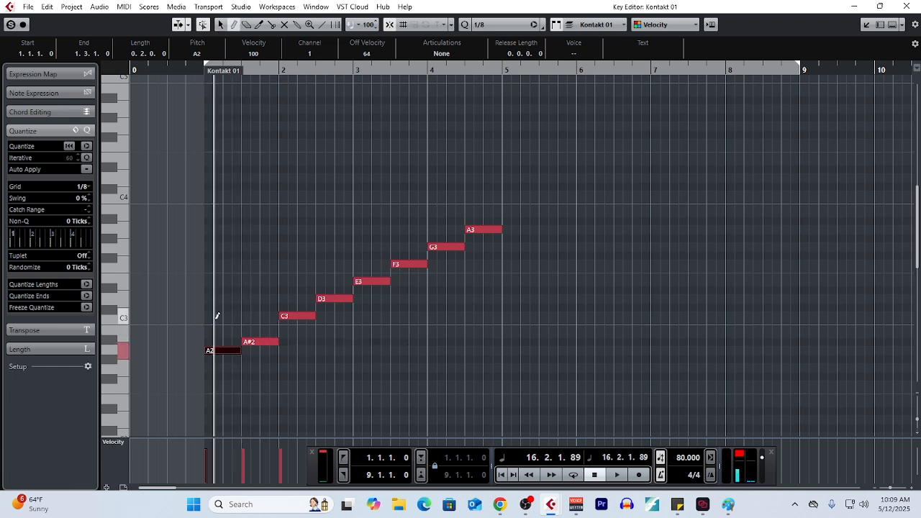
left_click(209, 316)
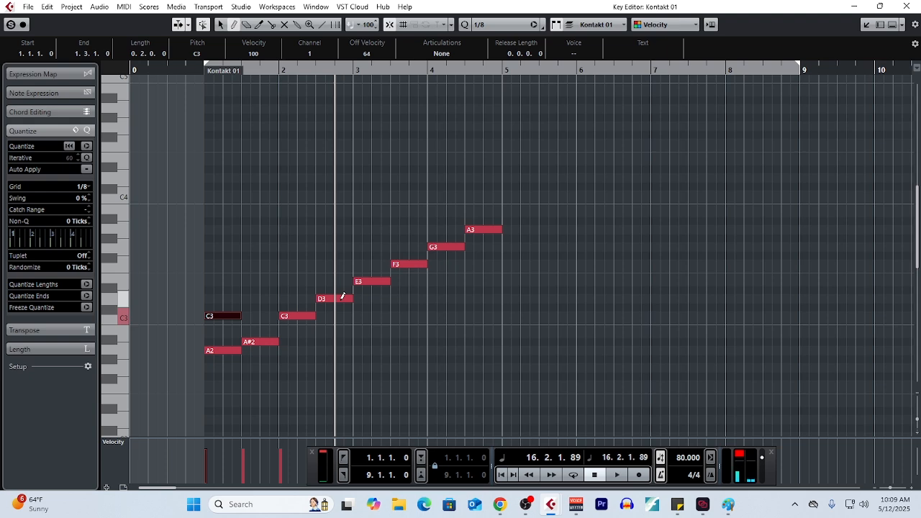
left_click_drag(208, 281, 241, 280)
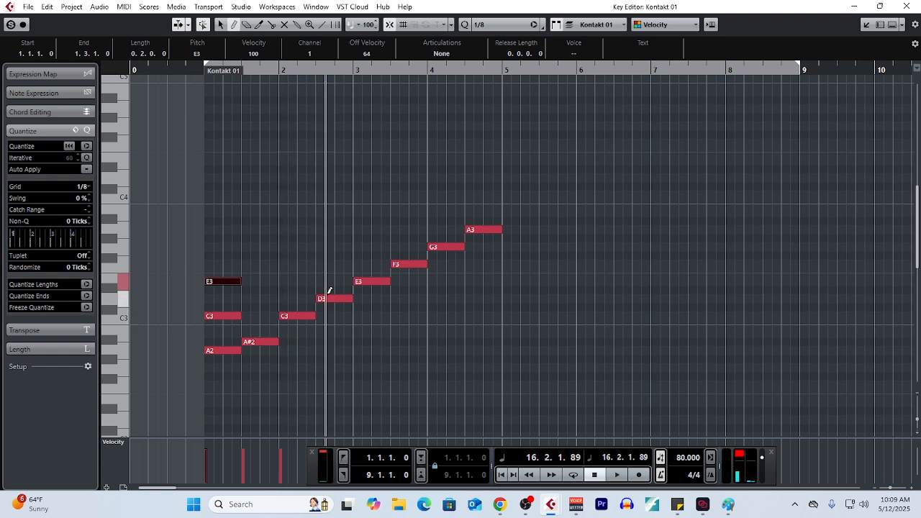
left_click_drag(246, 299, 279, 298)
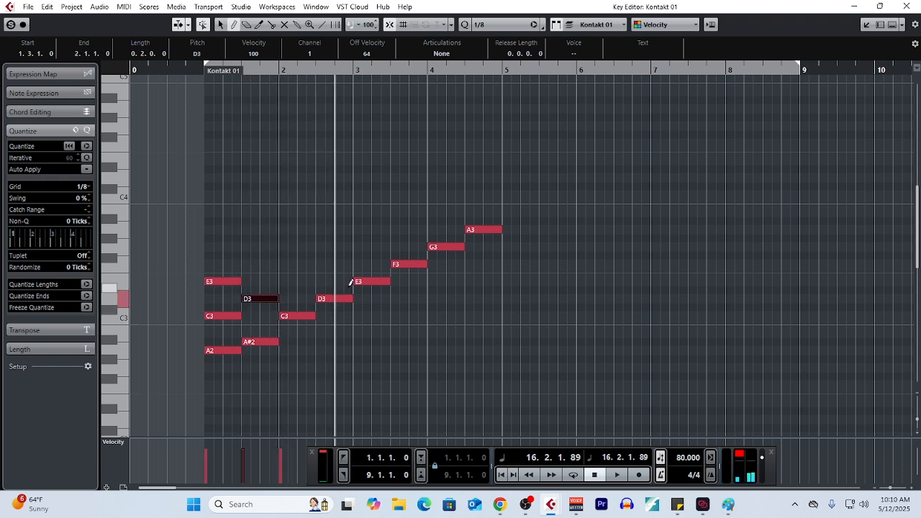
left_click_drag(245, 264, 275, 263)
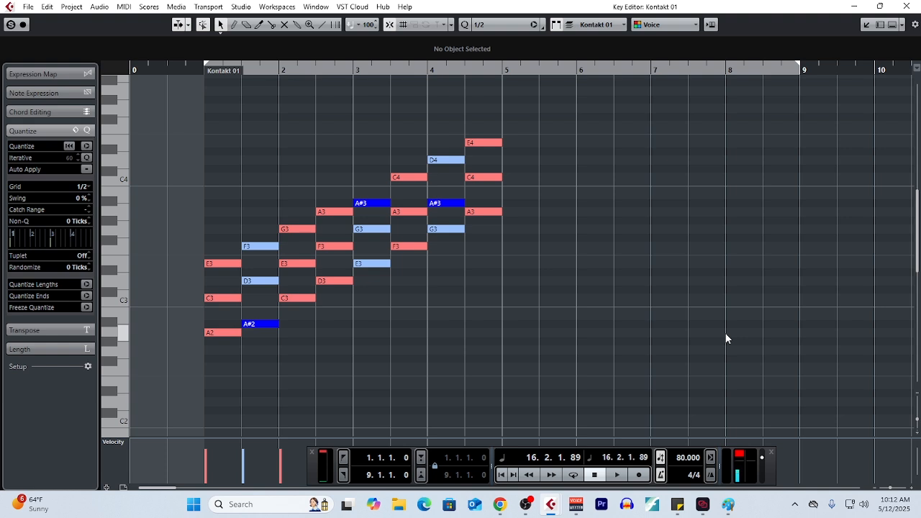
Examine the first two triads and the chords in bars 7 and 8 by selecting their notes, and undo the last edit
left_click_drag(207, 215, 270, 356)
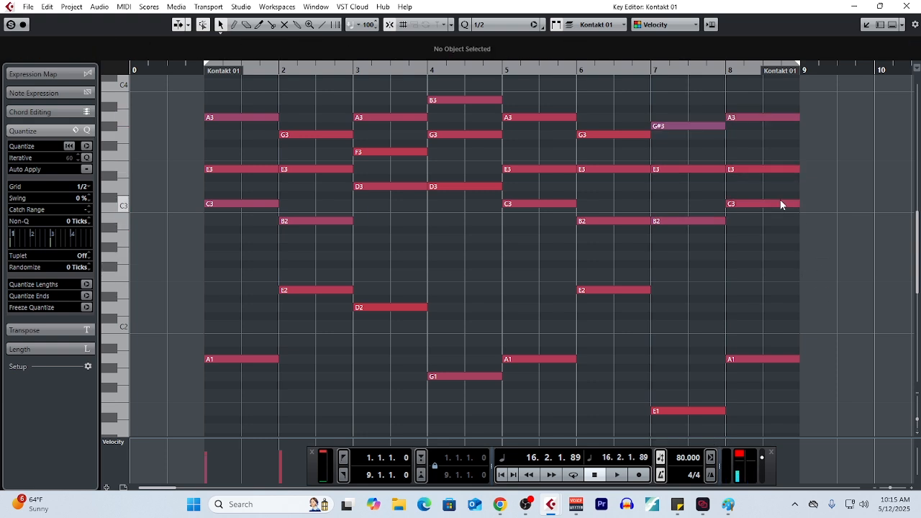
left_click_drag(677, 97, 780, 243)
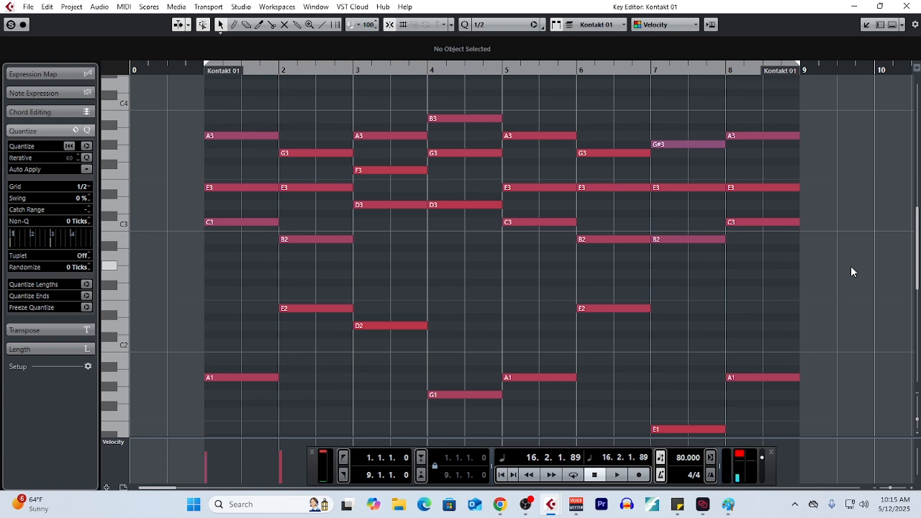
left_click_drag(667, 113, 693, 379)
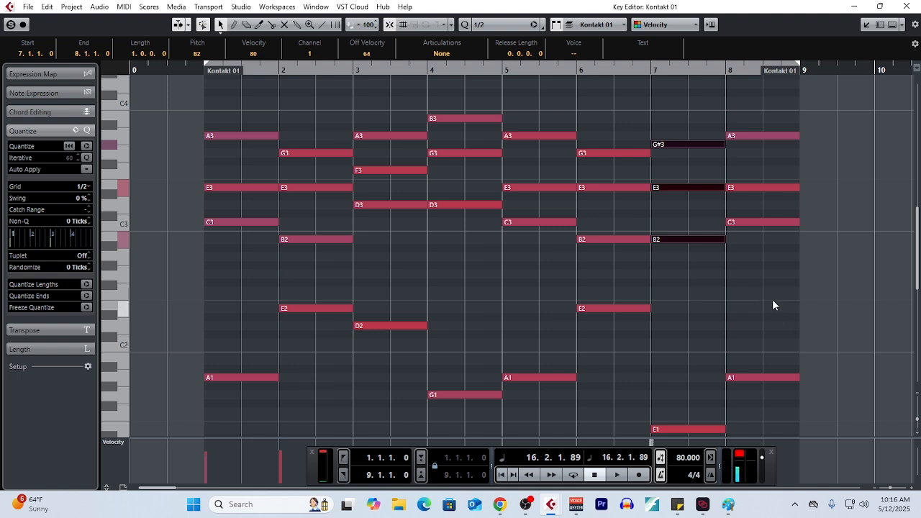
left_click_drag(683, 101, 691, 273)
left_click_drag(754, 99, 756, 264)
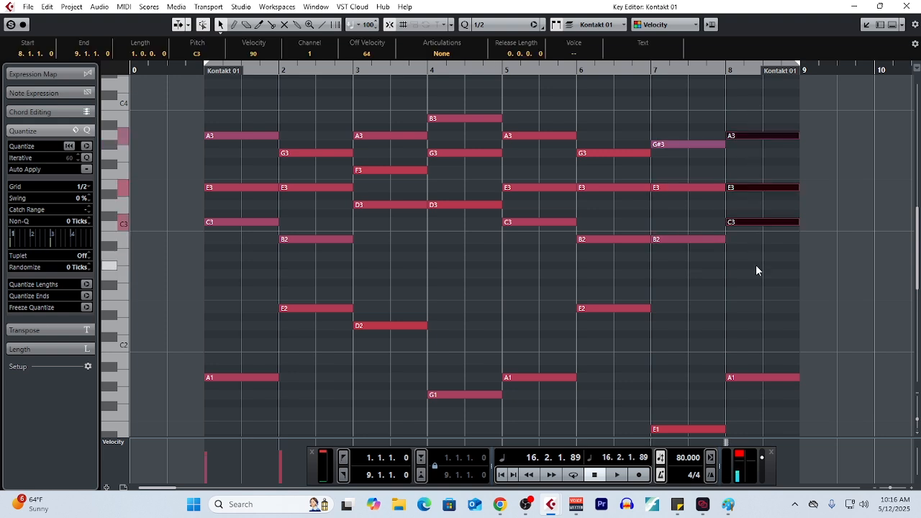
key("ctrl+z")
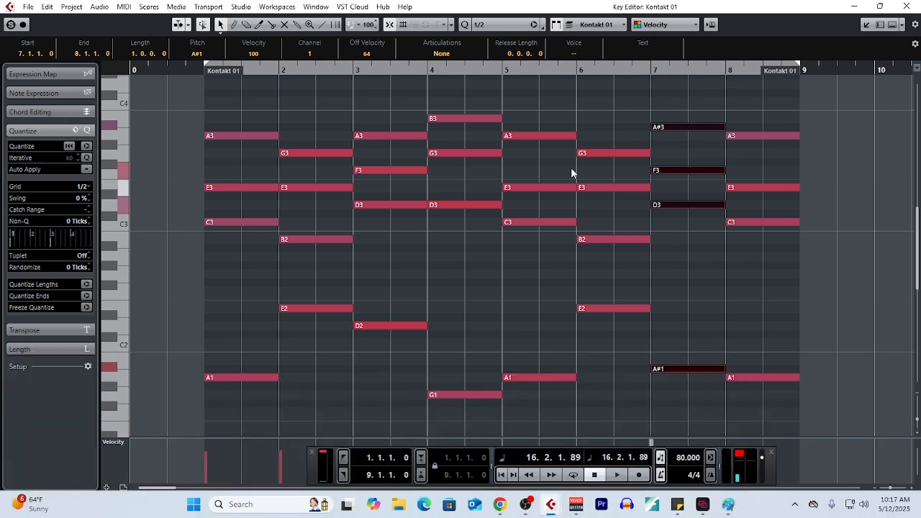
Select the chords in bars 5 and 4 to compare them, and lower the B3 in bar 4 by one semitone
left_click_drag(552, 117, 552, 408)
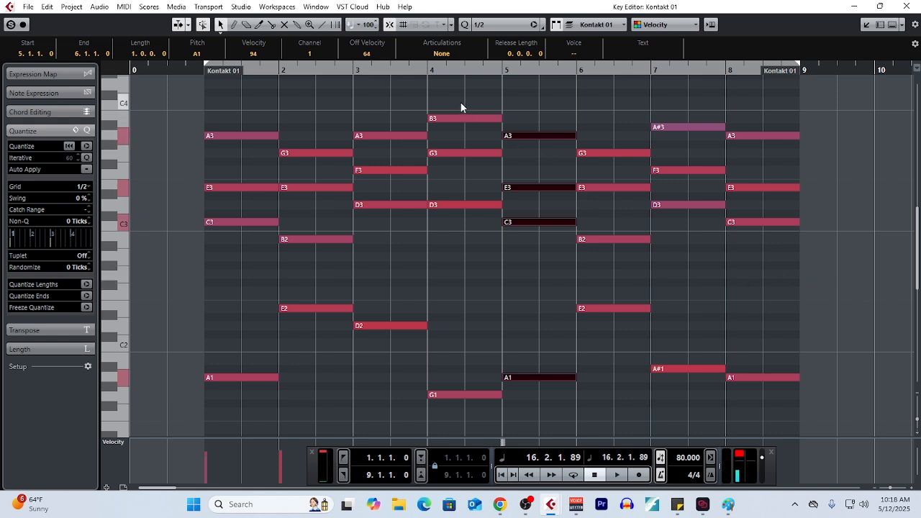
left_click_drag(462, 107, 474, 280)
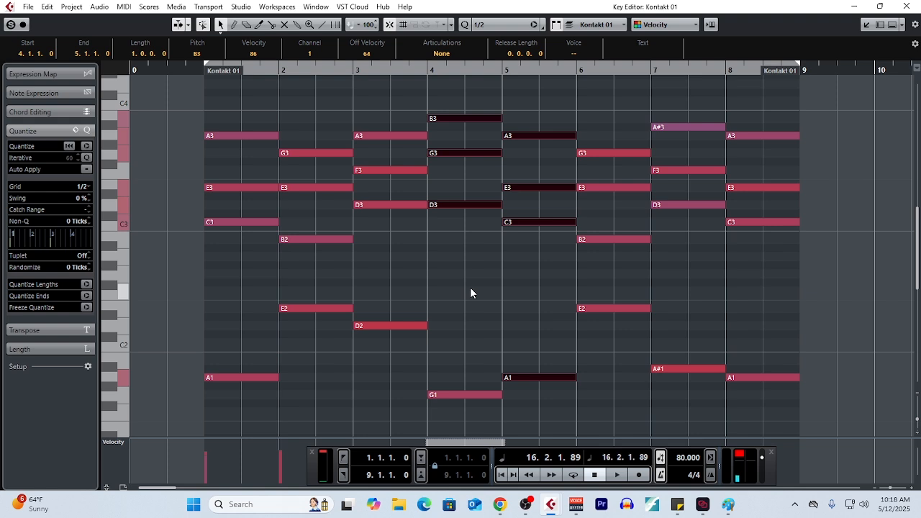
left_click(456, 118)
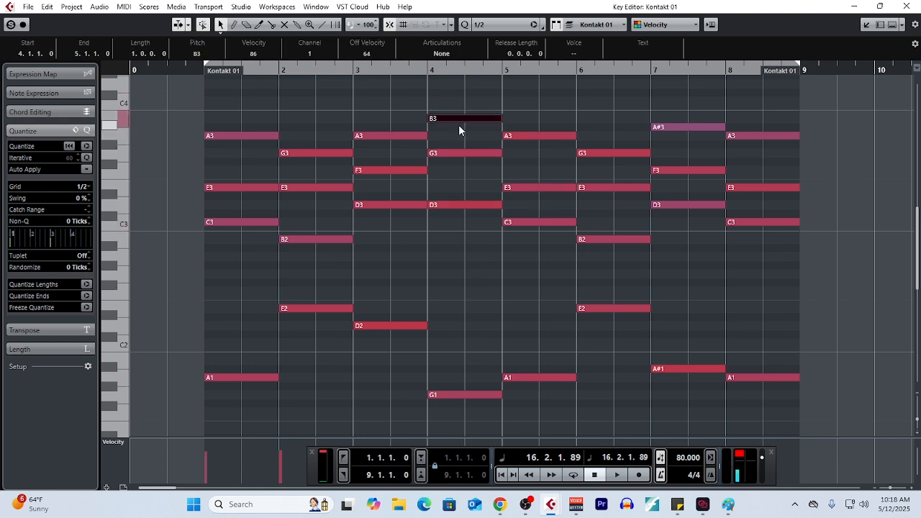
key("Down")
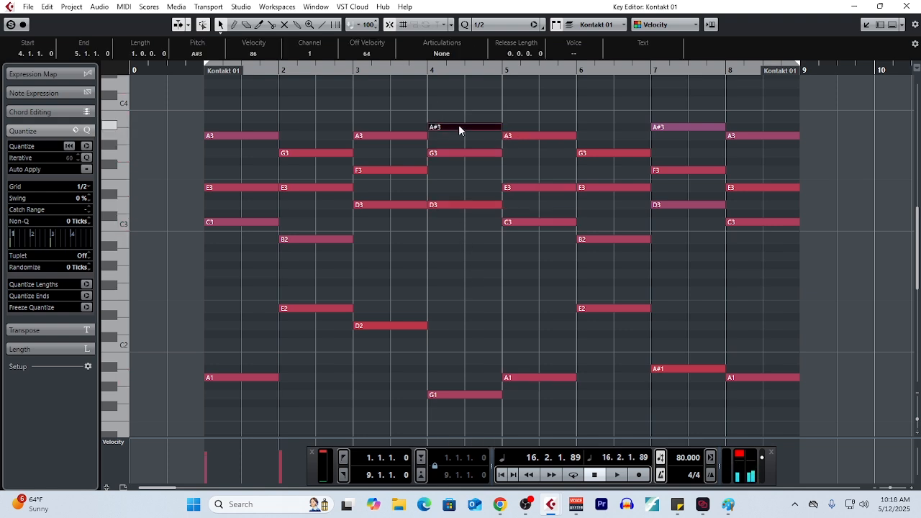
Turn the bar 4 G major chord into G minor by lowering its top note to A#3, and clear the selection
left_click_drag(485, 108, 481, 229)
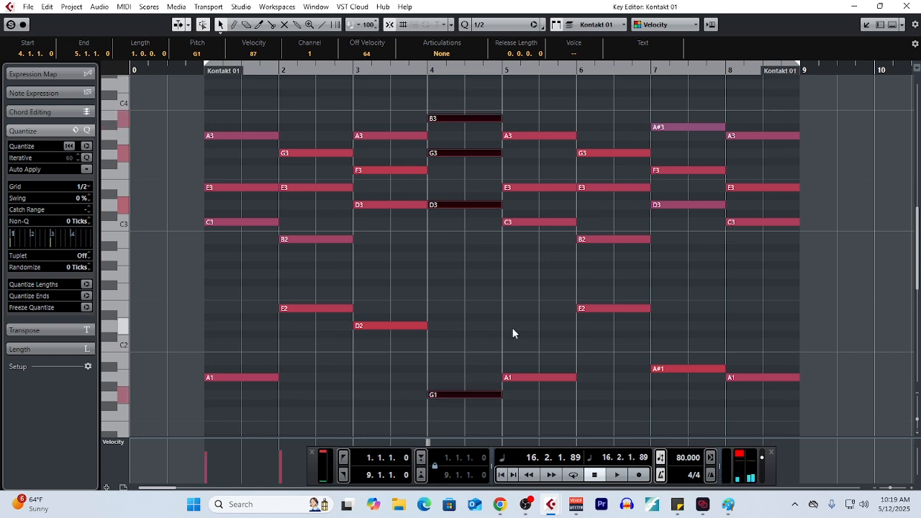
left_click(462, 114)
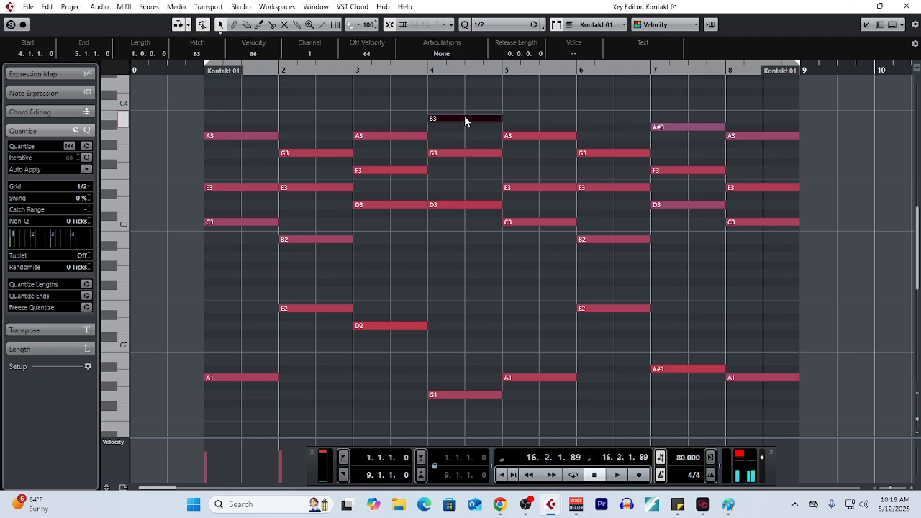
key("Down")
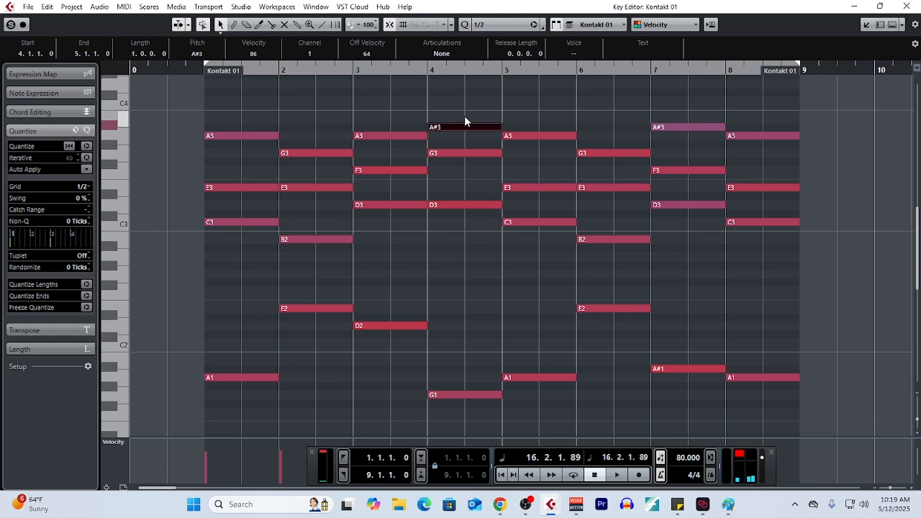
left_click(464, 115)
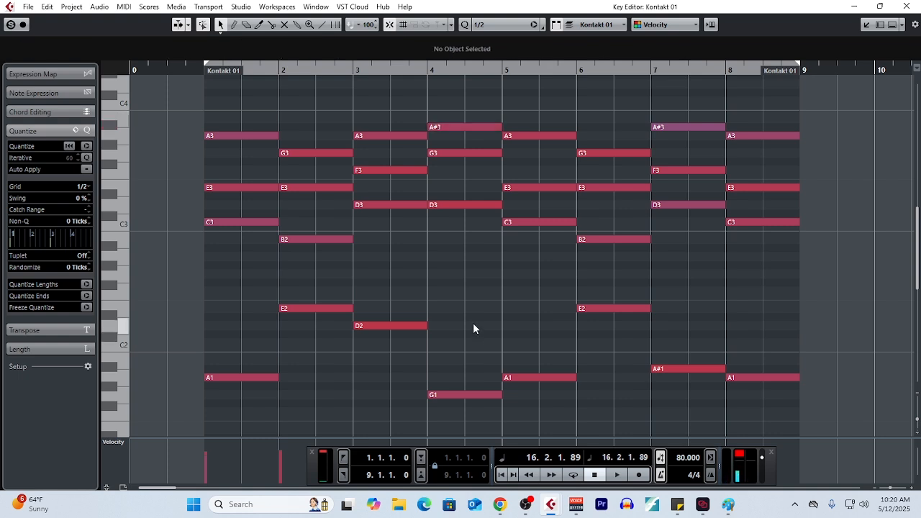
Split all notes of the bar 4 chord in half at position 4.3.1.0 with the Split tool
left_click_drag(470, 149, 467, 430)
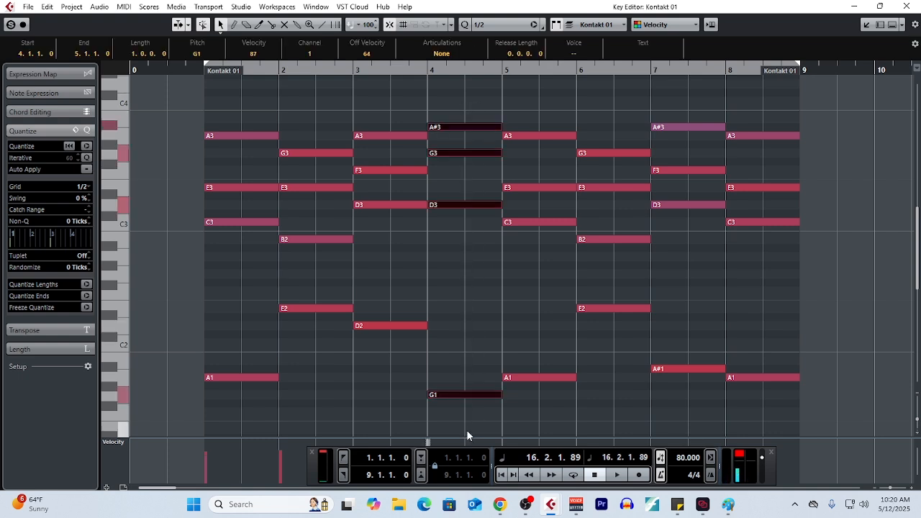
right_click(467, 293)
left_click(513, 293)
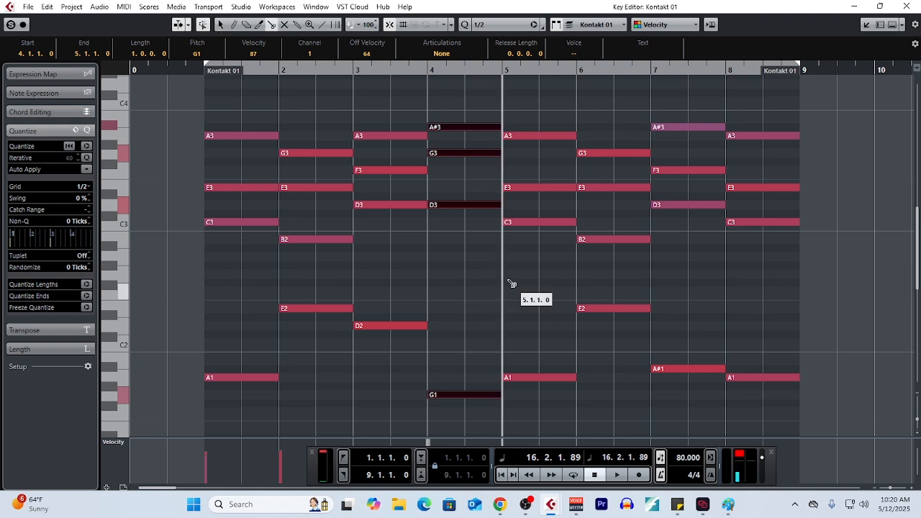
left_click(465, 205)
key("1")
Raise the top note in the first half of the bar 4 chord to B3, and select the bar 5 chord
left_click(443, 128)
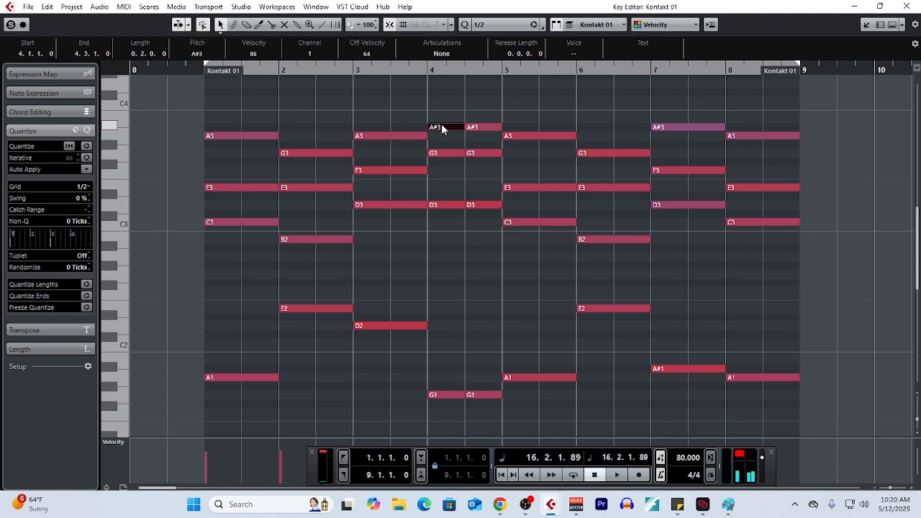
key("Up")
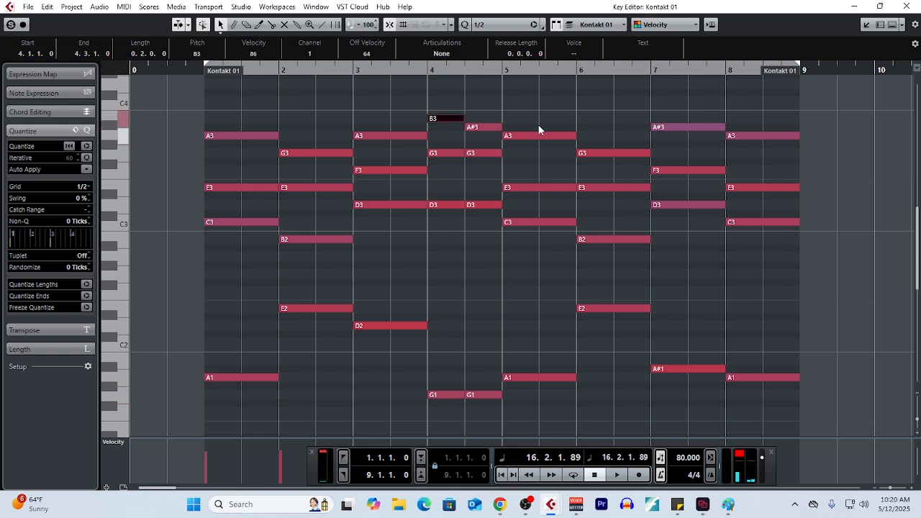
left_click_drag(538, 110, 557, 398)
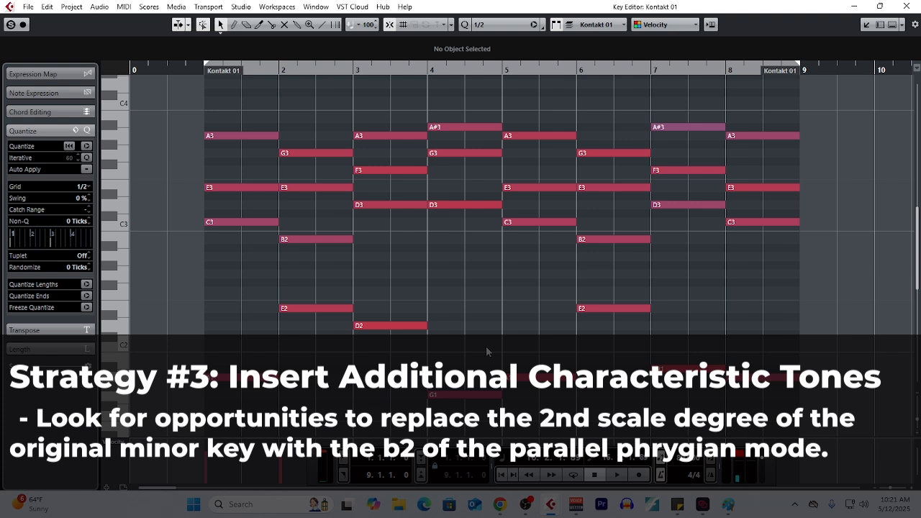
Lower the B2 in the bar 2 E minor chord by one semitone to A#2
left_click_drag(323, 110, 339, 333)
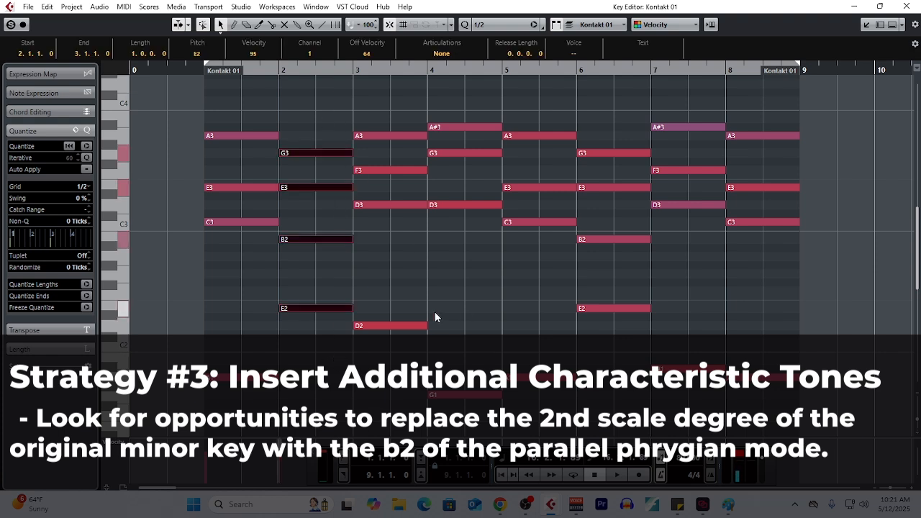
left_click(435, 317)
left_click(341, 241)
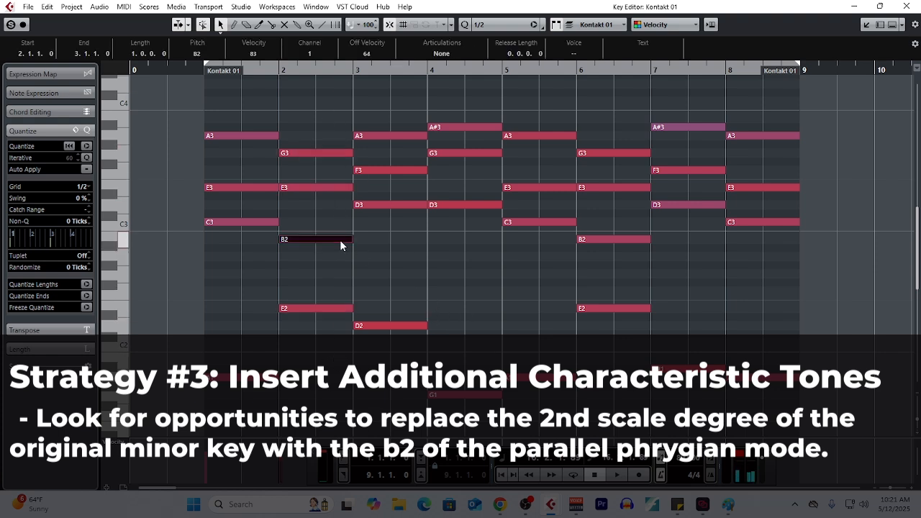
key("Down")
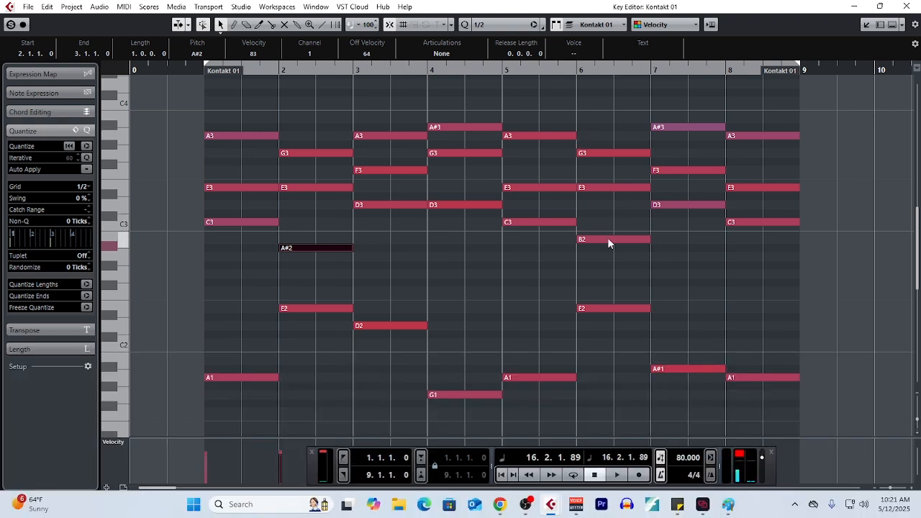
Lower the B2 in the bar 6 E minor chord by one semitone to A#2, and select all the progression's notes
left_click(611, 237)
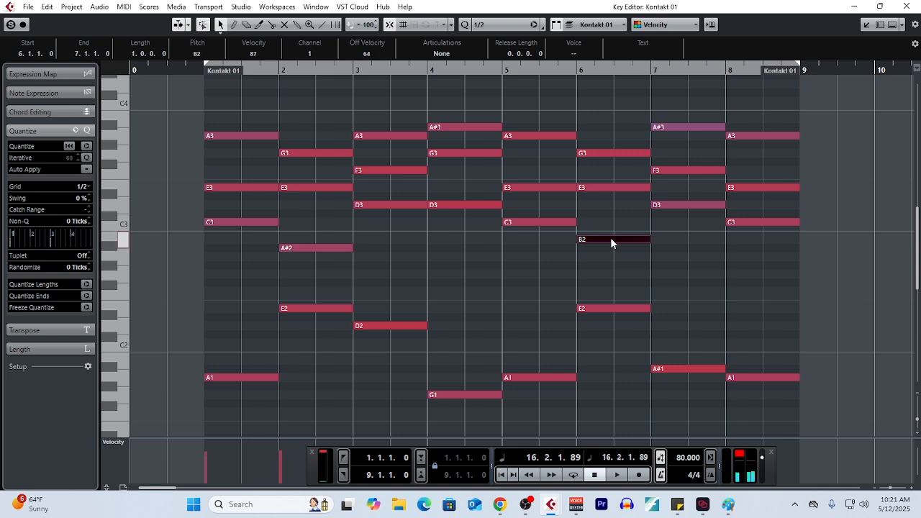
key("Down")
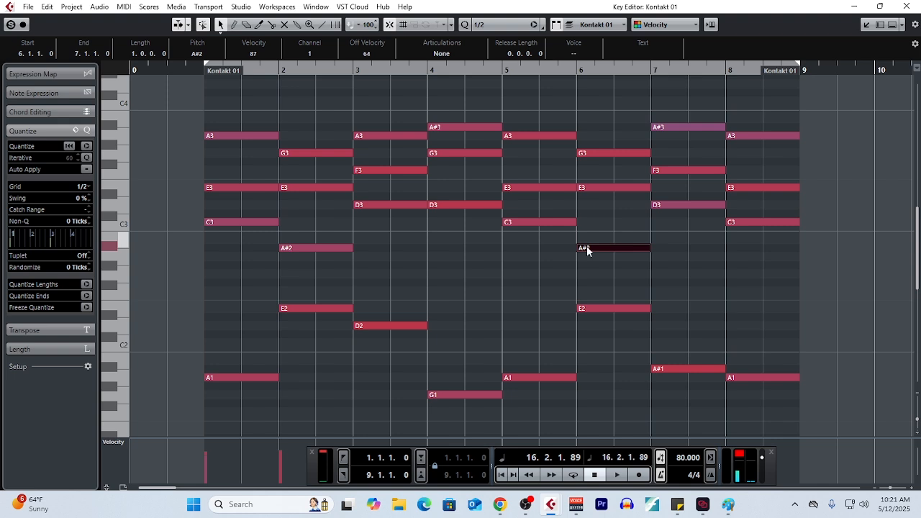
left_click_drag(202, 101, 840, 414)
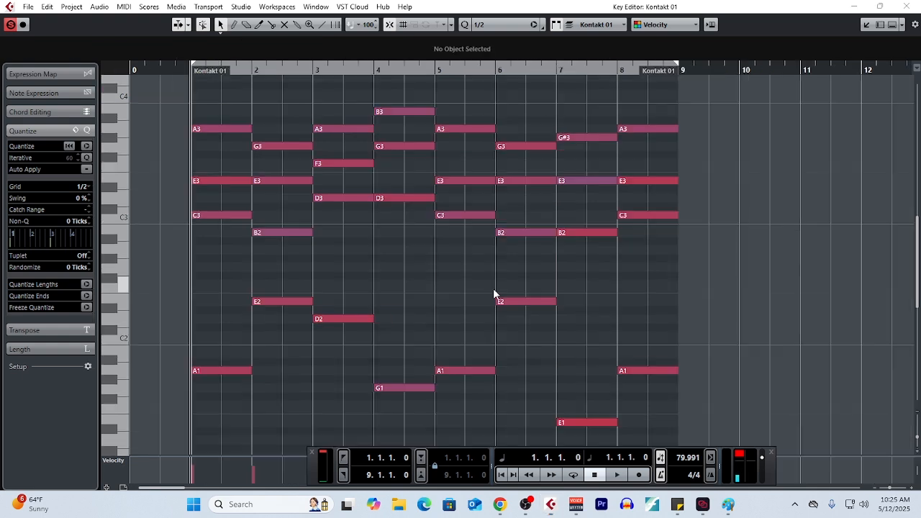
Play the eight-bar chord progression from the start, and stop playback
key("space")
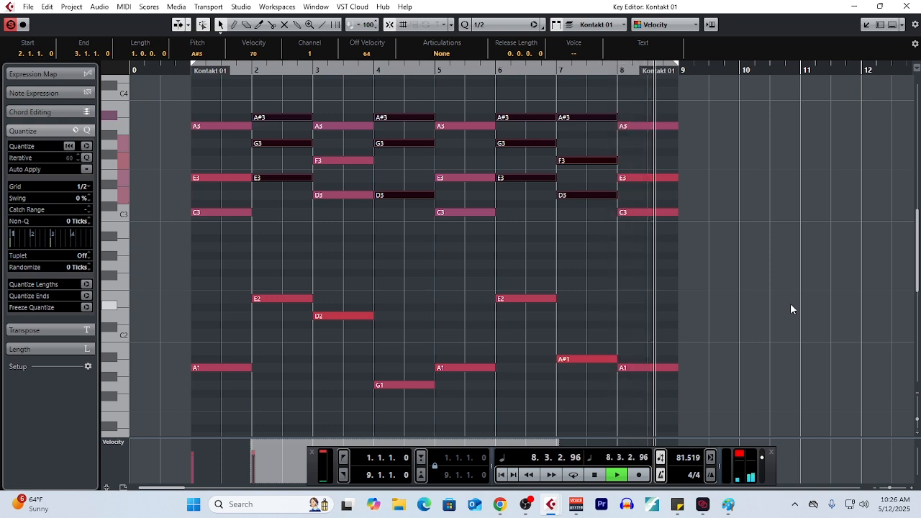
key("space")
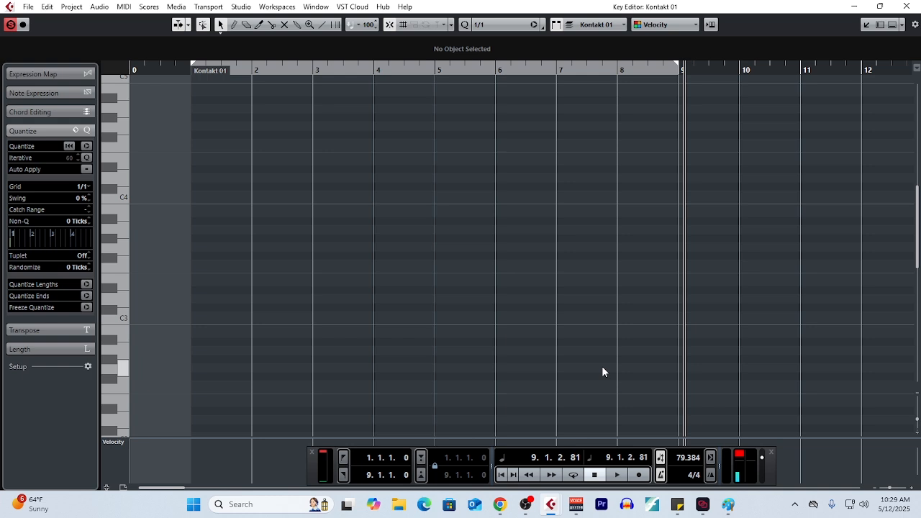
Draw a one-bar A minor triad (A2, C3, E3) in bar 1 with the Draw tool
right_click(564, 388)
left_click(553, 353)
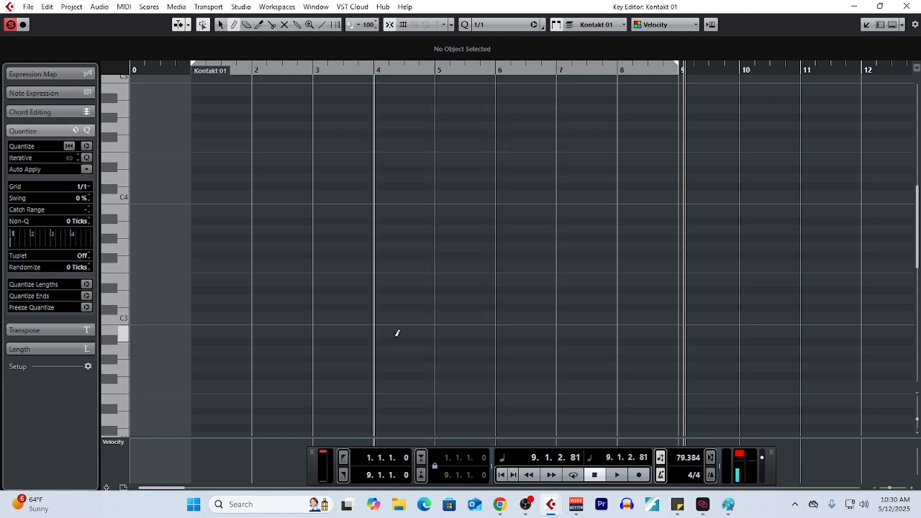
left_click(221, 350)
left_click(224, 316)
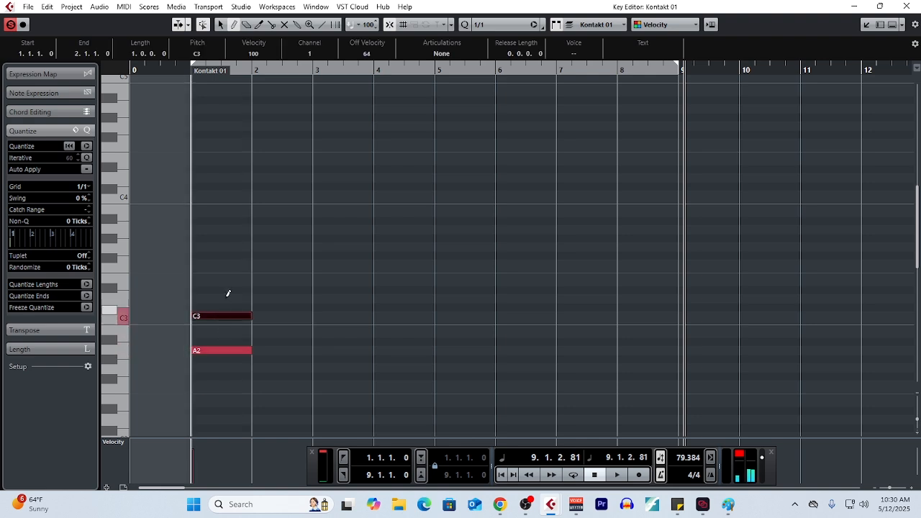
left_click(225, 282)
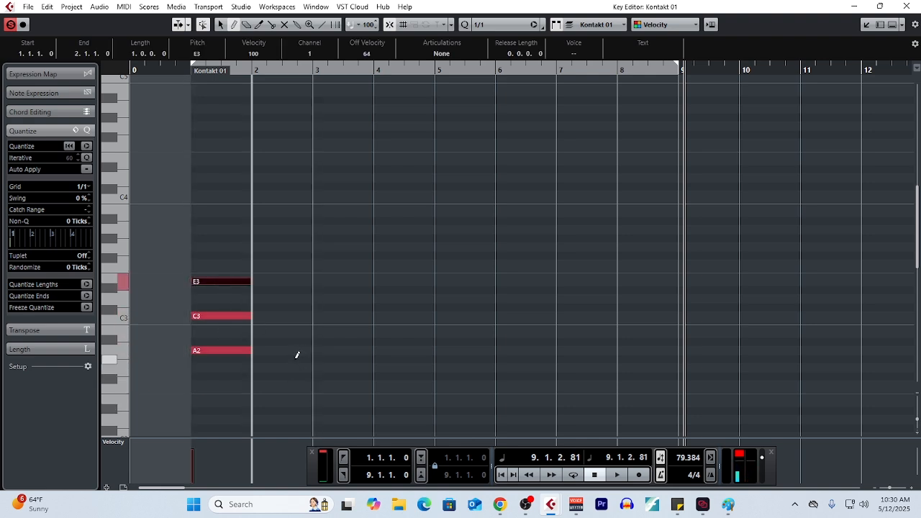
Draw a one-bar A# major triad (A#2, D3, F3) in bar 2, return to the selection tool and clear the selection
left_click(282, 341)
left_click(286, 298)
left_click(293, 264)
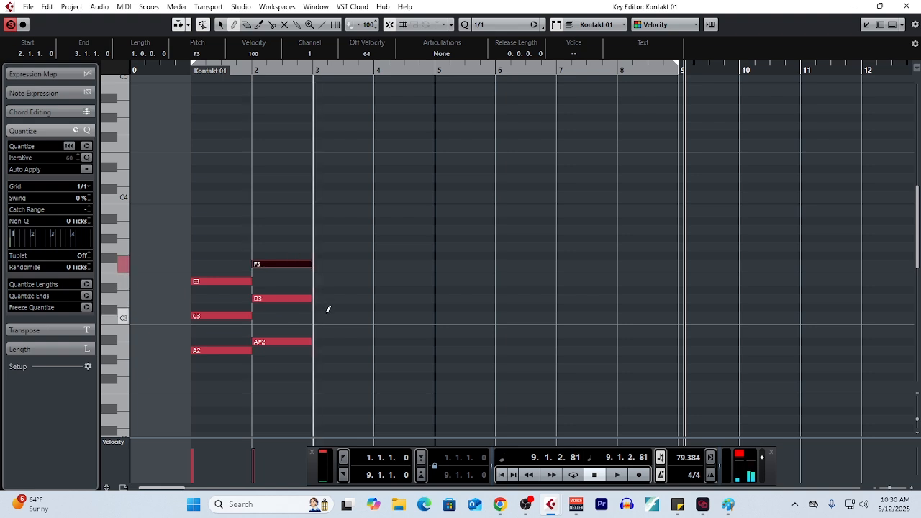
key("1")
left_click(381, 330)
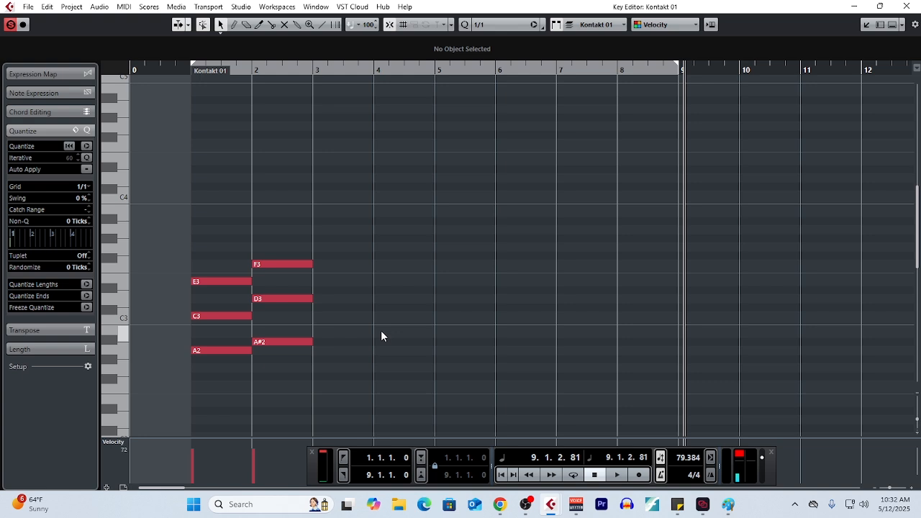
Select the chord pair in bars 1 and 2, and clear the selection of the pair in bars 5 and 6
left_click_drag(199, 206, 271, 377)
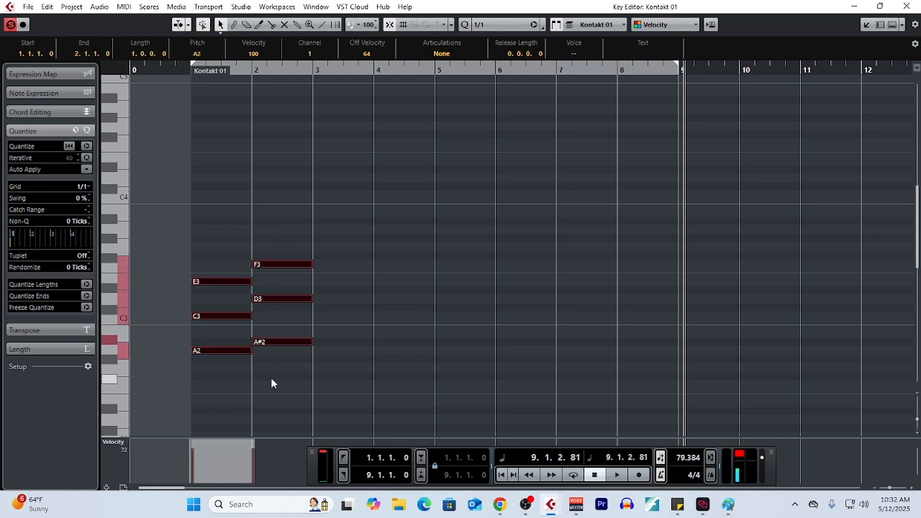
right_click(354, 384)
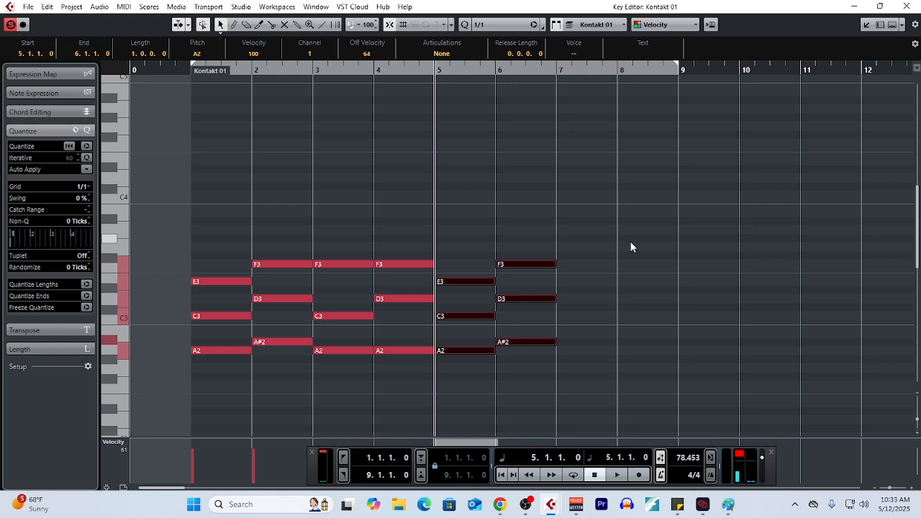
left_click(604, 295)
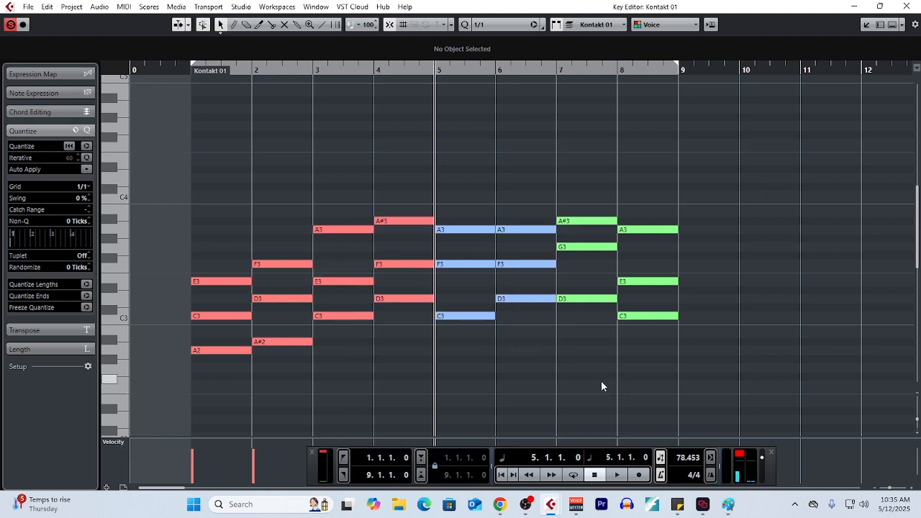
Select each two-bar chord pair in turn: bars 1–2, 3–4, 5–6 and 7–8
left_click_drag(185, 205, 281, 387)
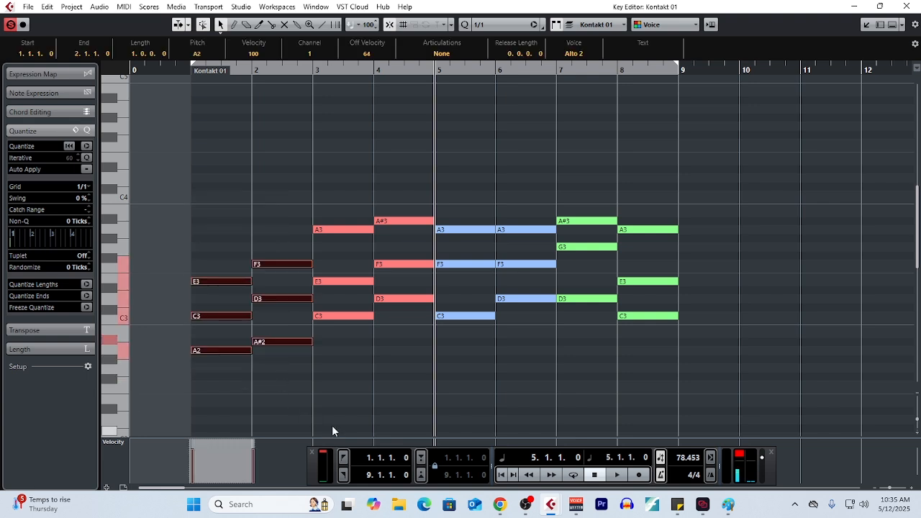
left_click_drag(325, 173, 391, 356)
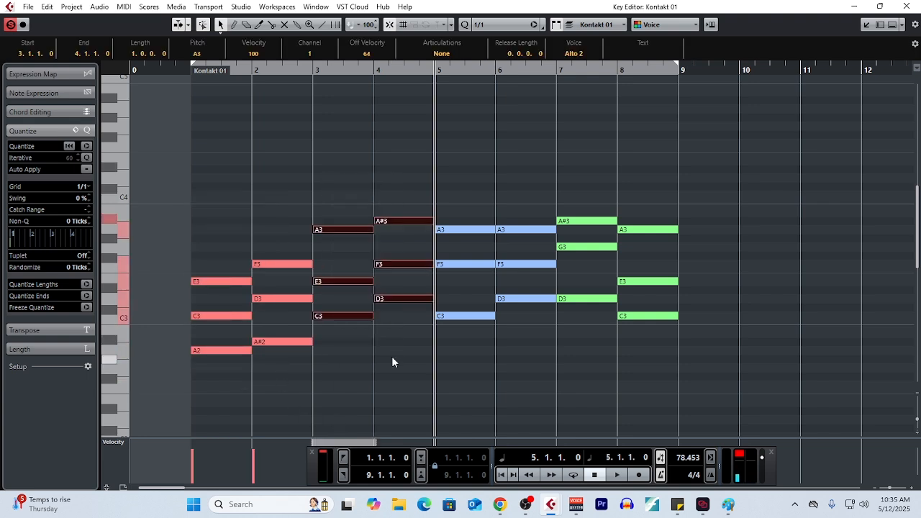
left_click_drag(464, 183, 514, 344)
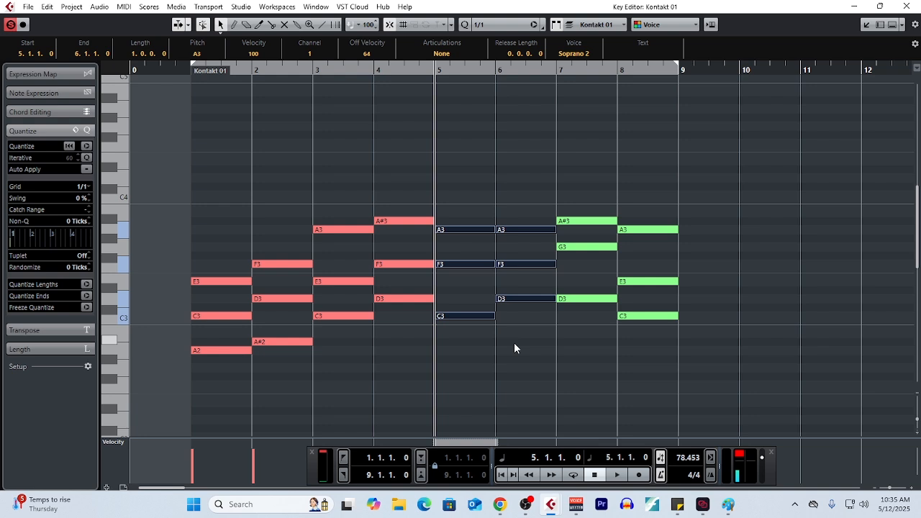
left_click_drag(588, 161, 686, 334)
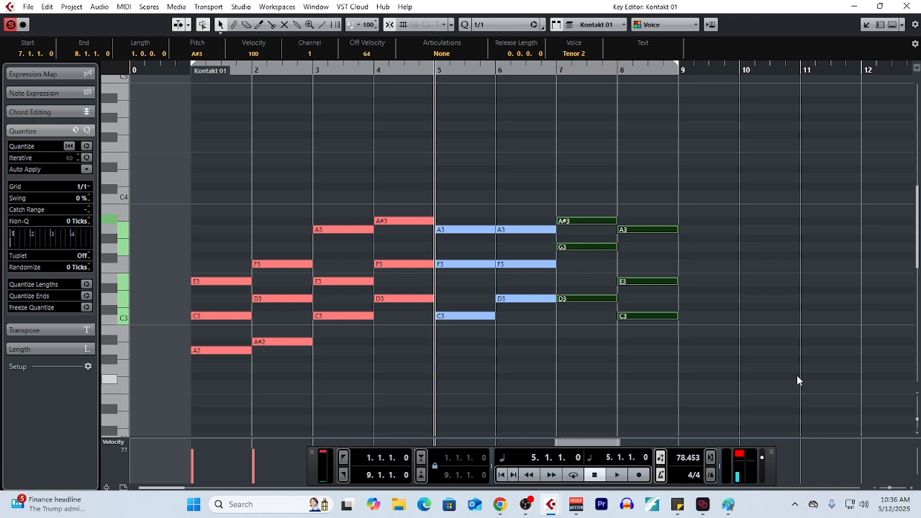
Change the bar 7 chord to E major (E3, G#3, B3), and select the bar 8 chord
left_click_drag(588, 171, 595, 329)
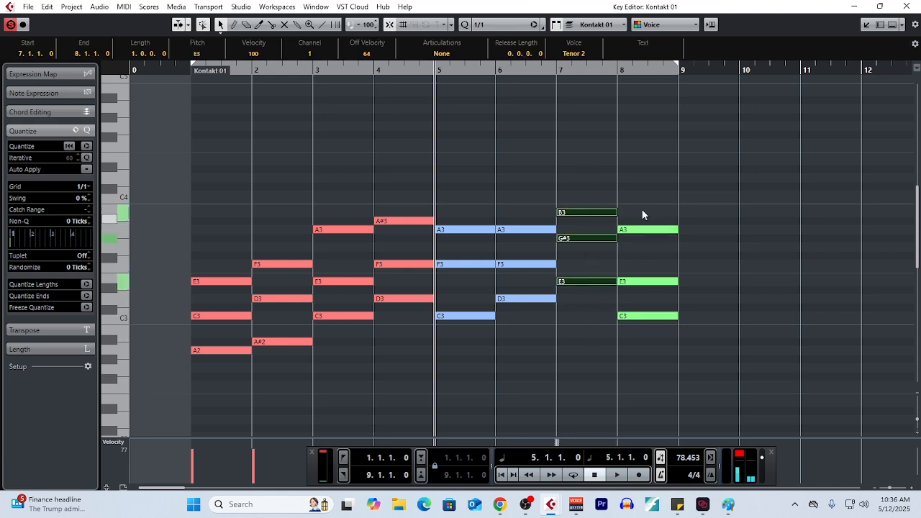
left_click_drag(641, 207, 648, 364)
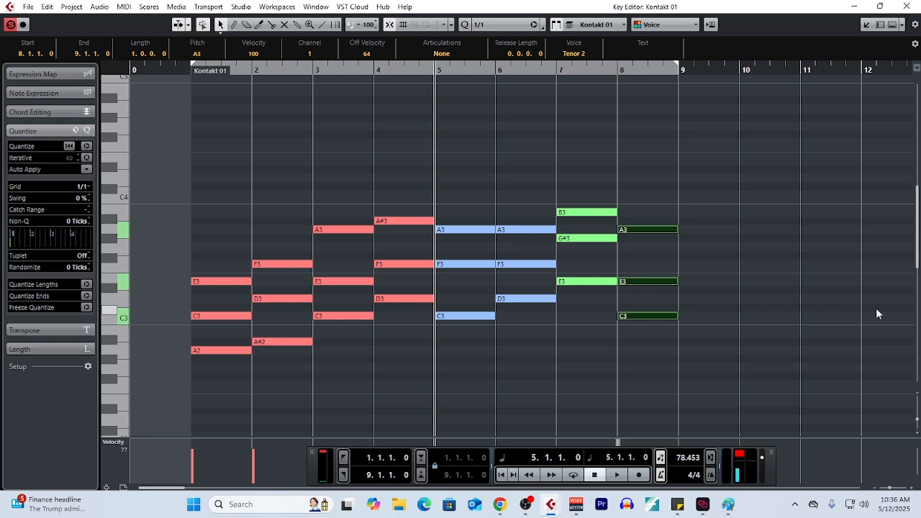